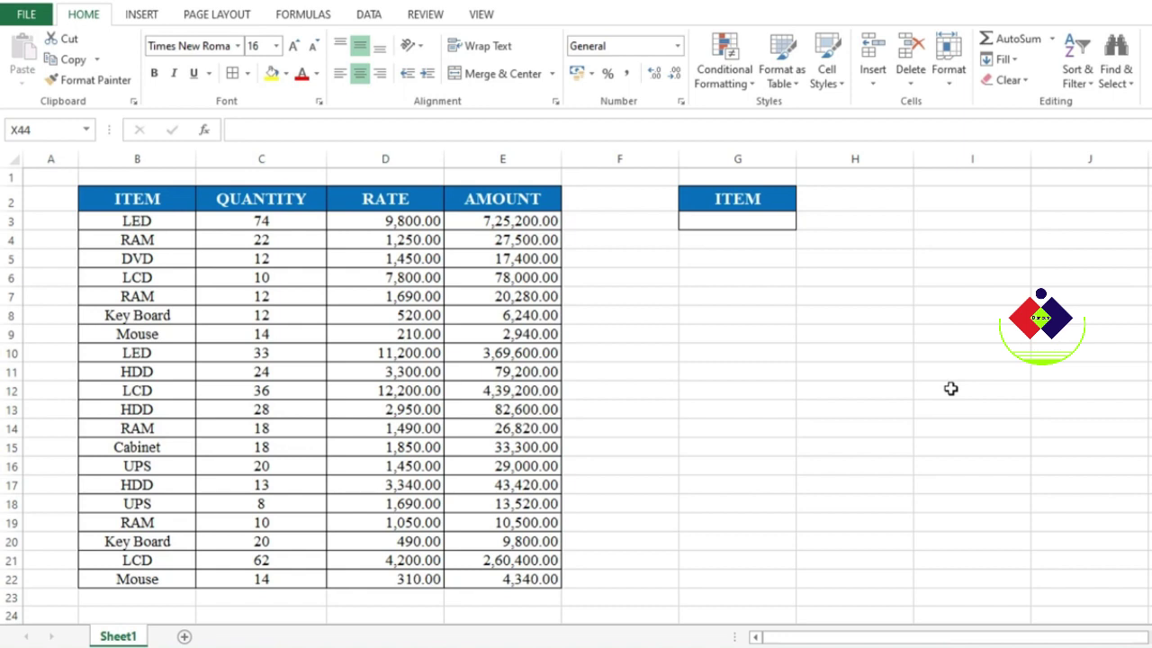
Open the Data Validation dialog for cell G3 from the Data tab
click(744, 219)
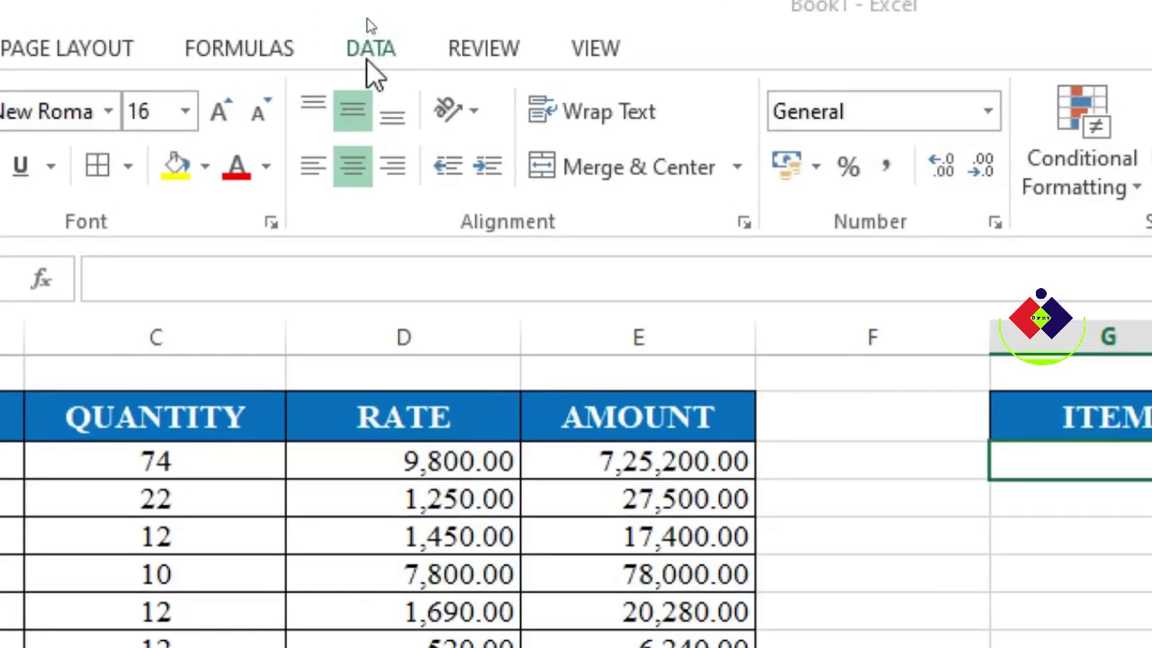
click(369, 48)
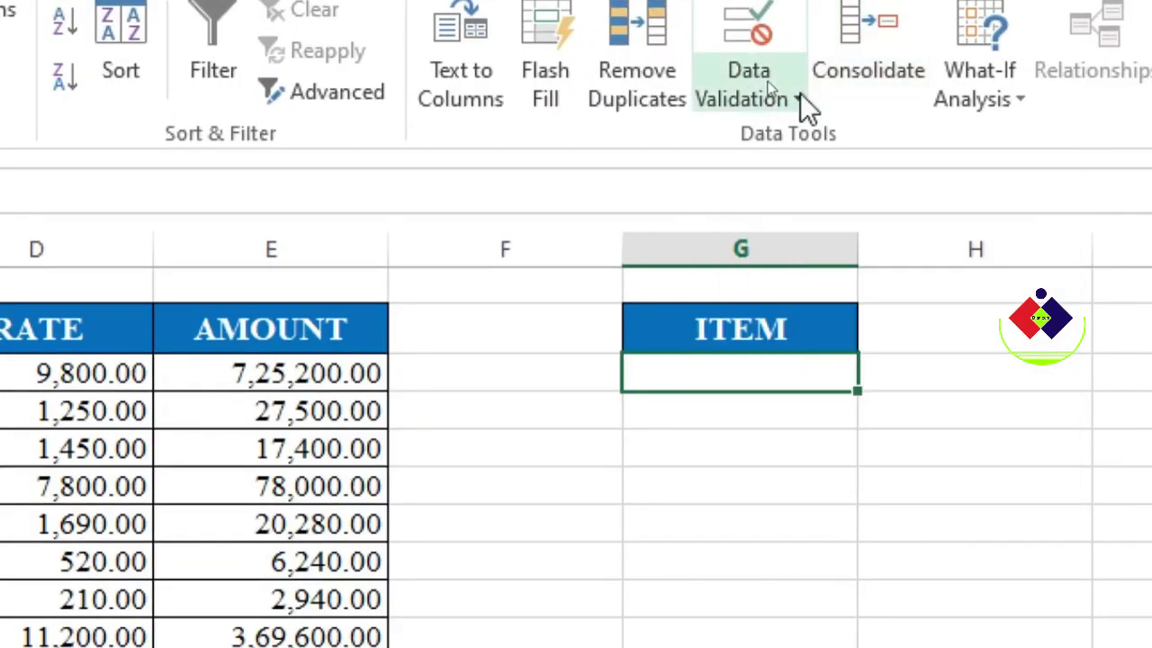
click(798, 97)
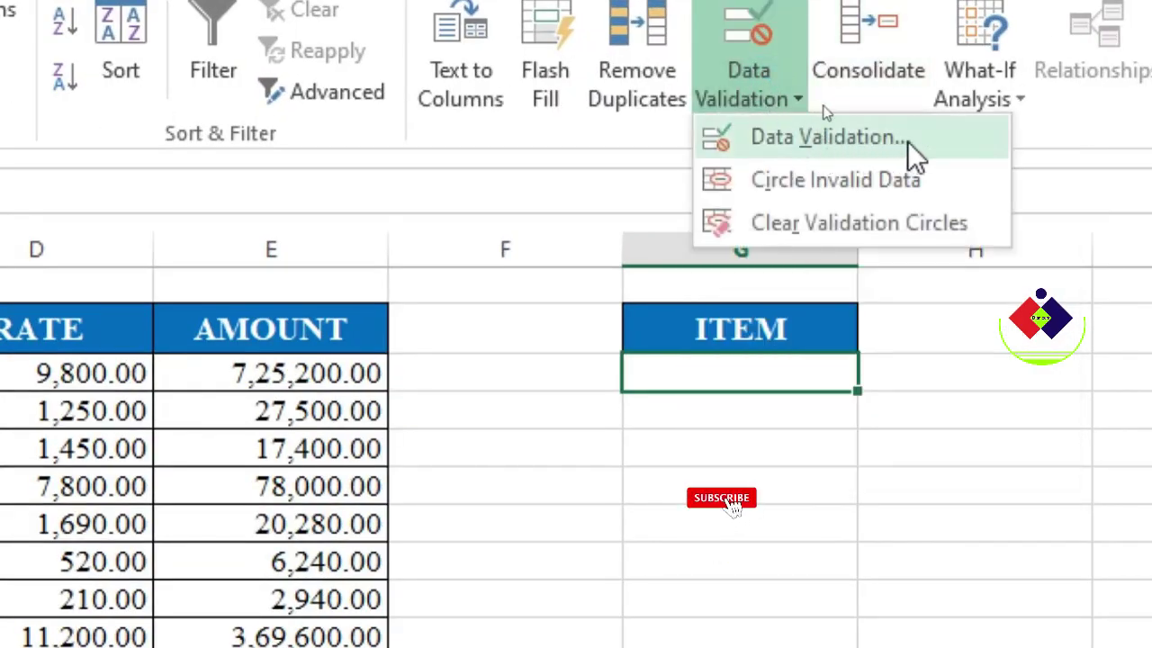
click(979, 149)
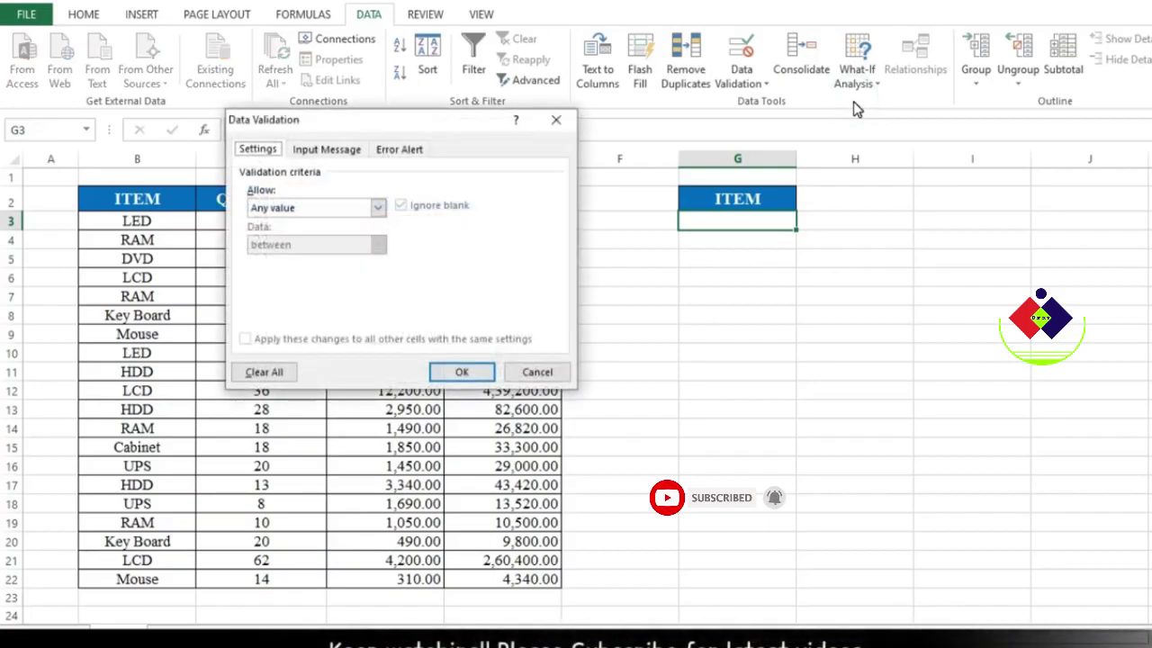
Give G3 a List validation whose source is the item names =$B$3:$B$22
drag(387, 129, 435, 119)
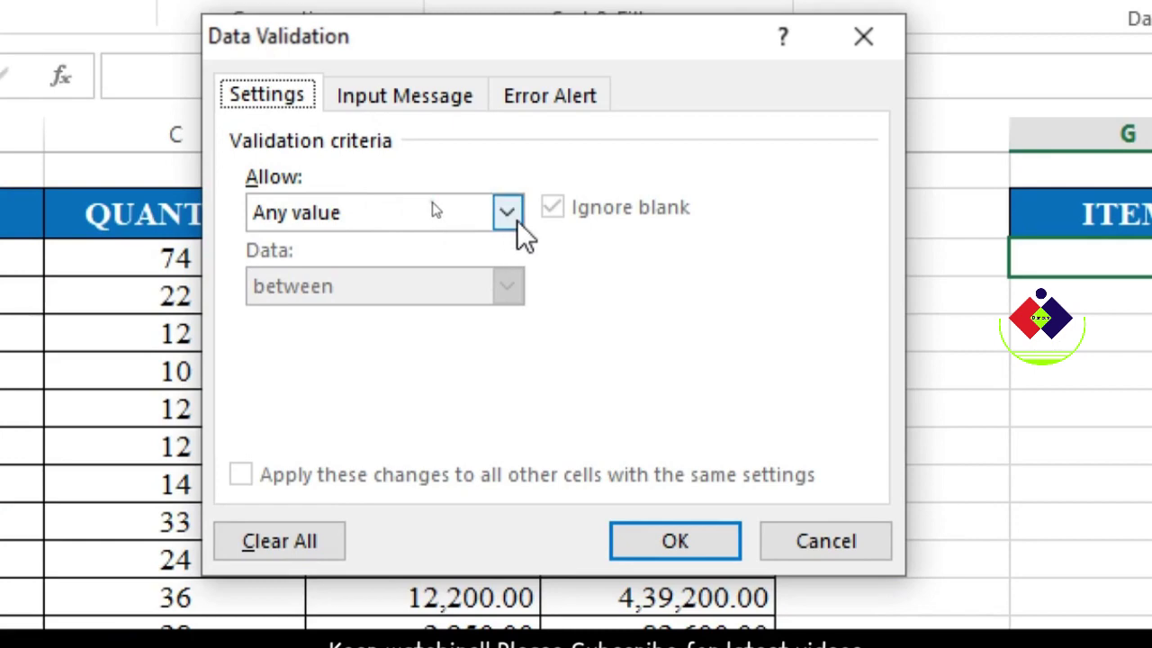
click(508, 213)
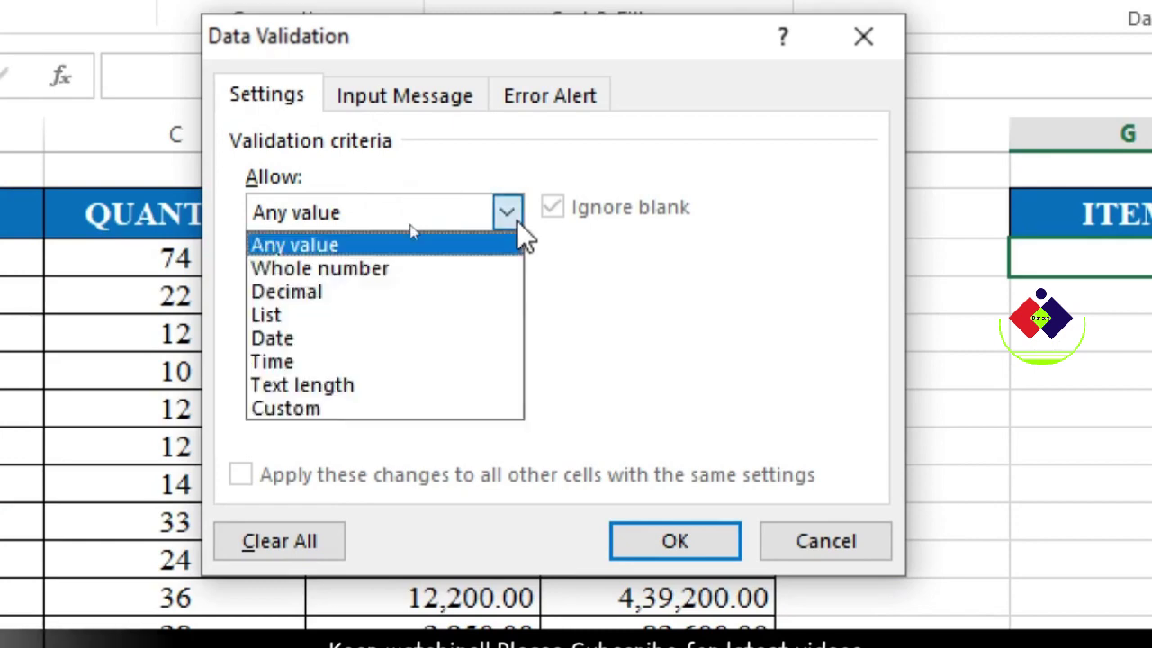
click(429, 313)
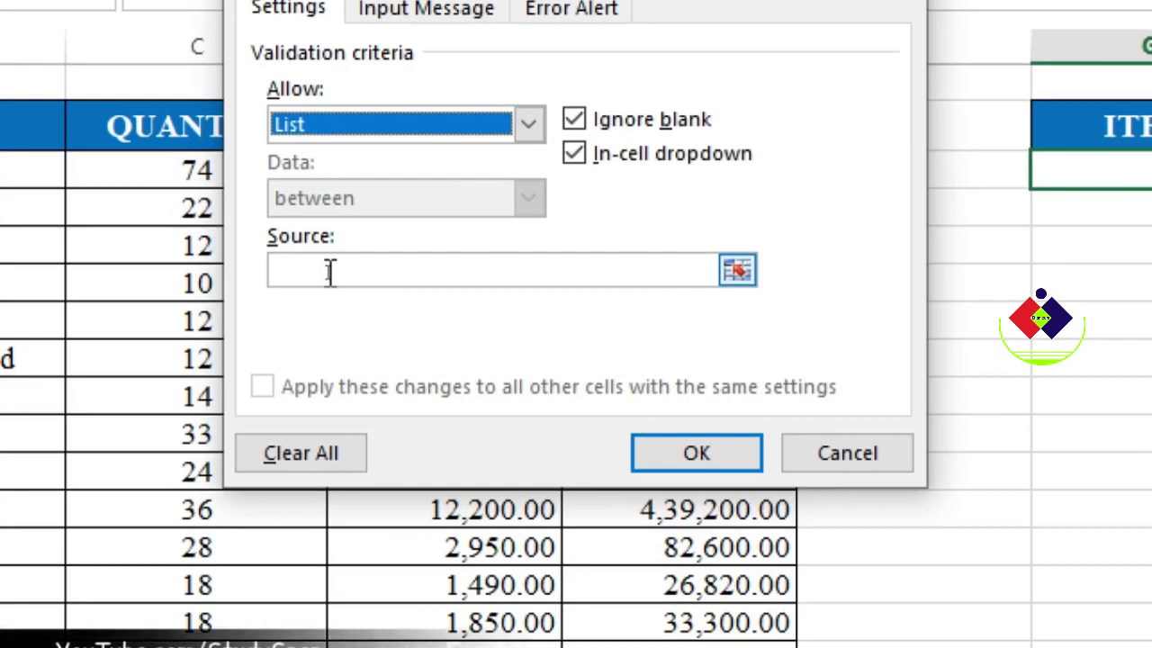
click(328, 272)
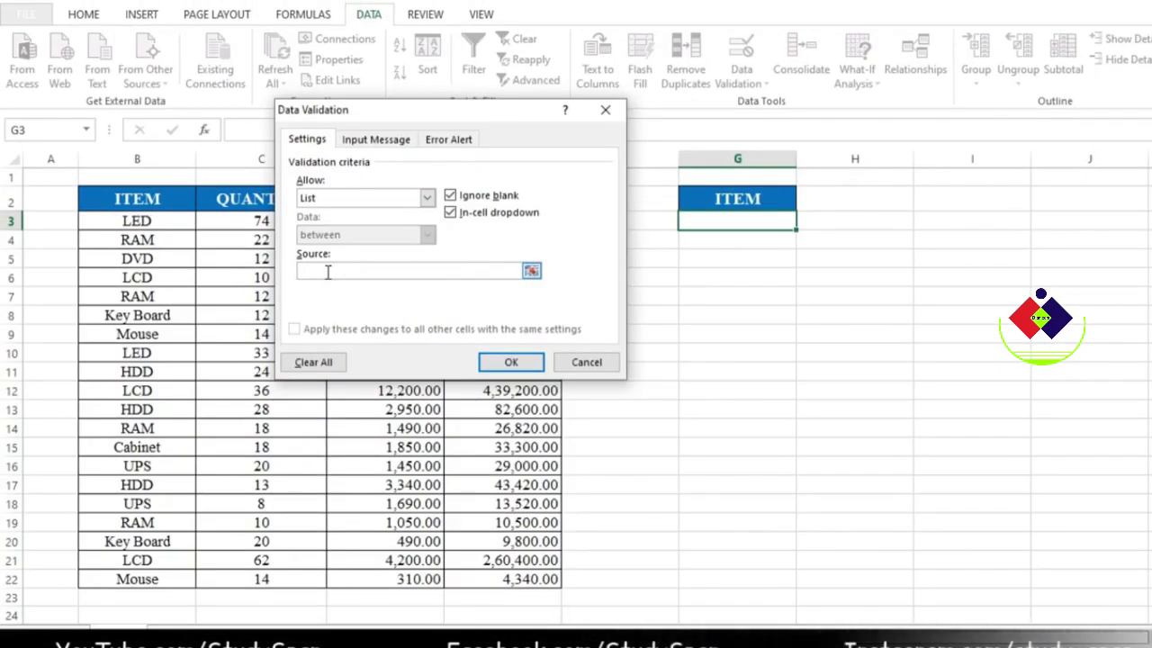
drag(178, 221, 155, 579)
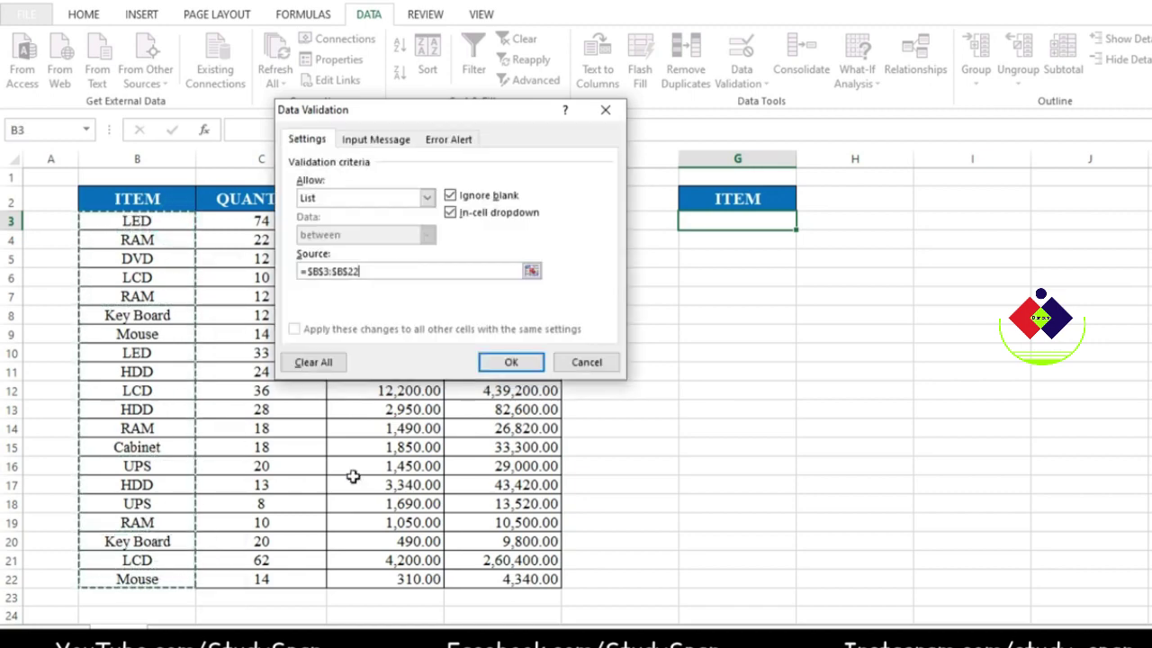
click(520, 363)
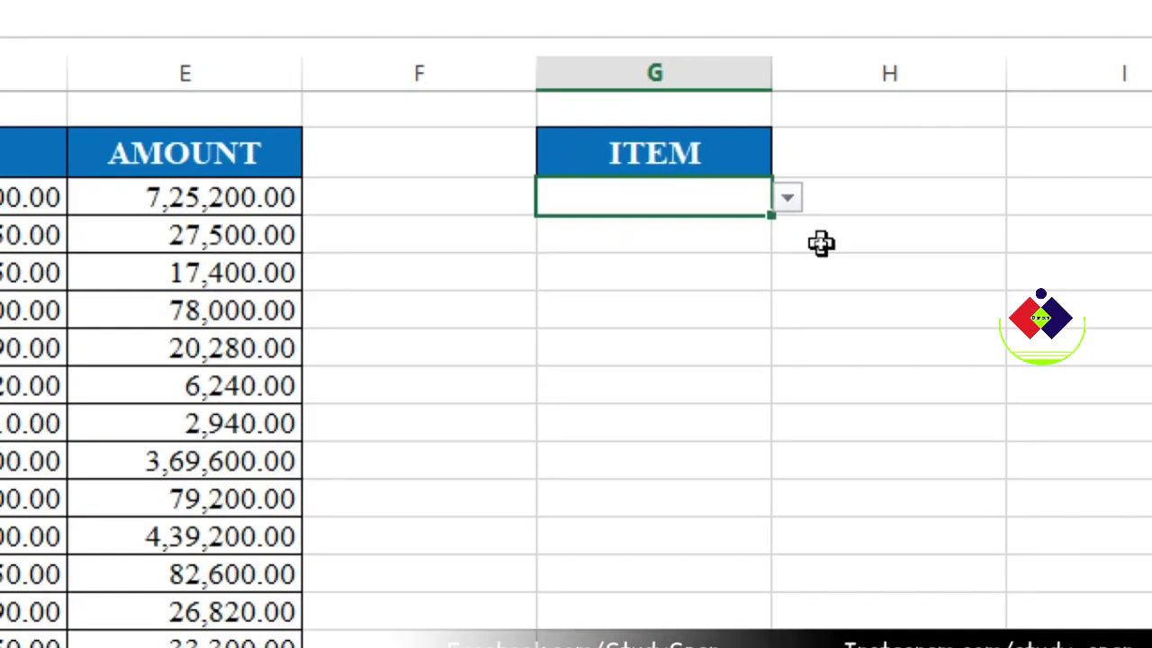
Try G3's new item drop-down and pick RAM from it
click(787, 198)
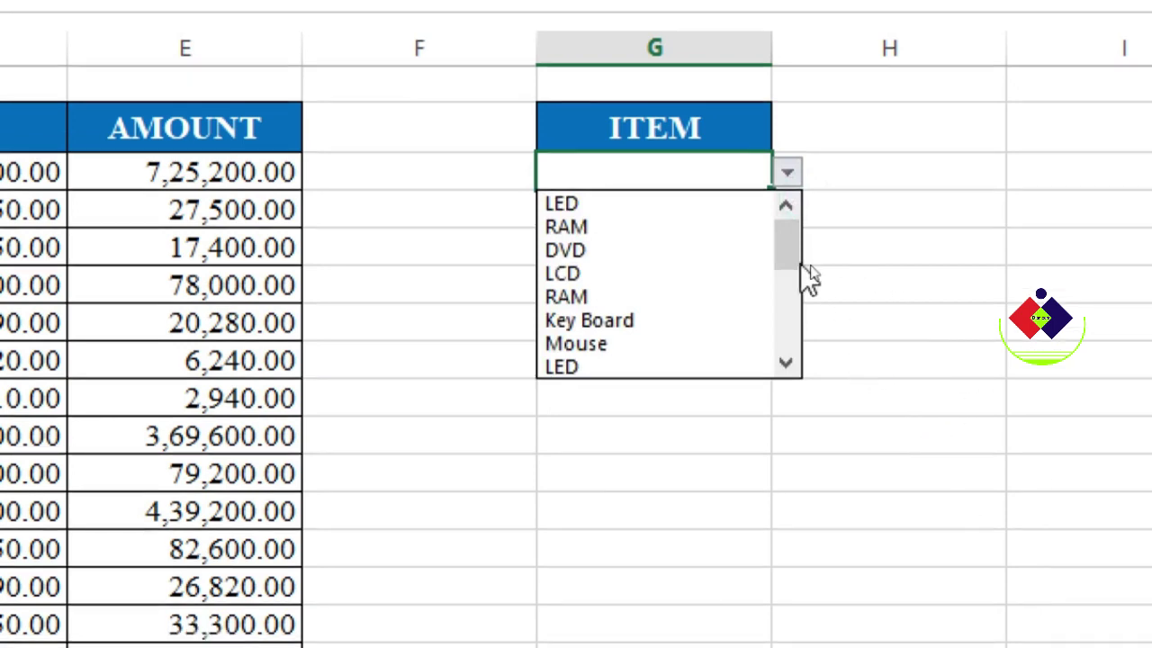
mouse_move(788, 245)
mouse_down()
mouse_move(789, 291)
mouse_move(790, 249)
mouse_up()
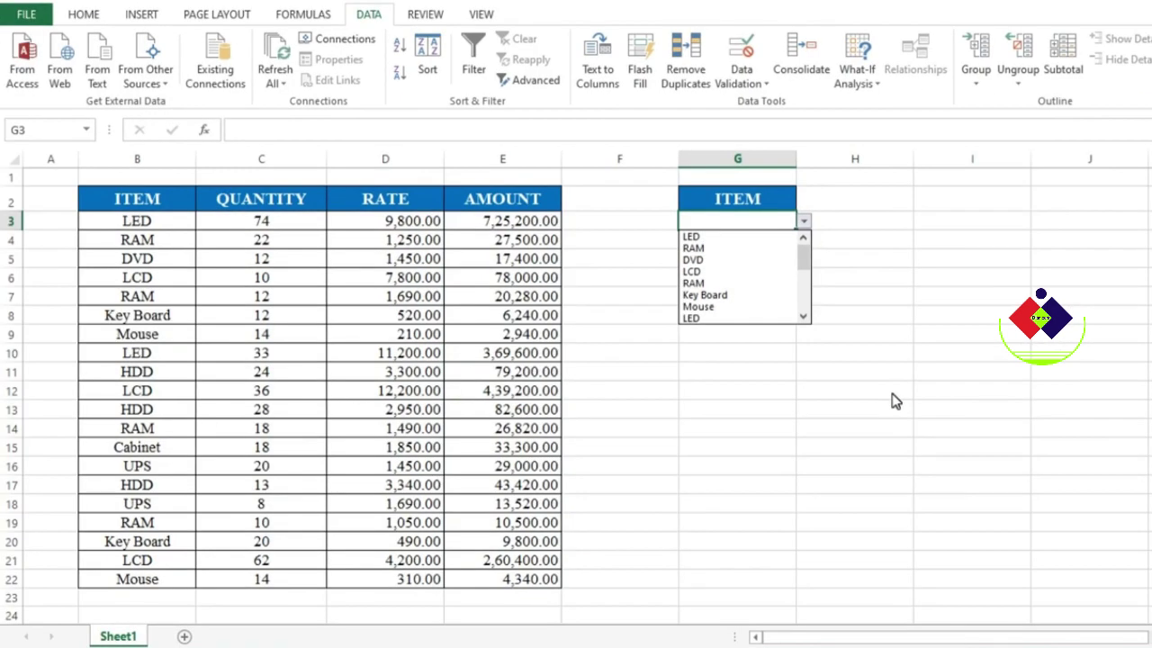
click(894, 399)
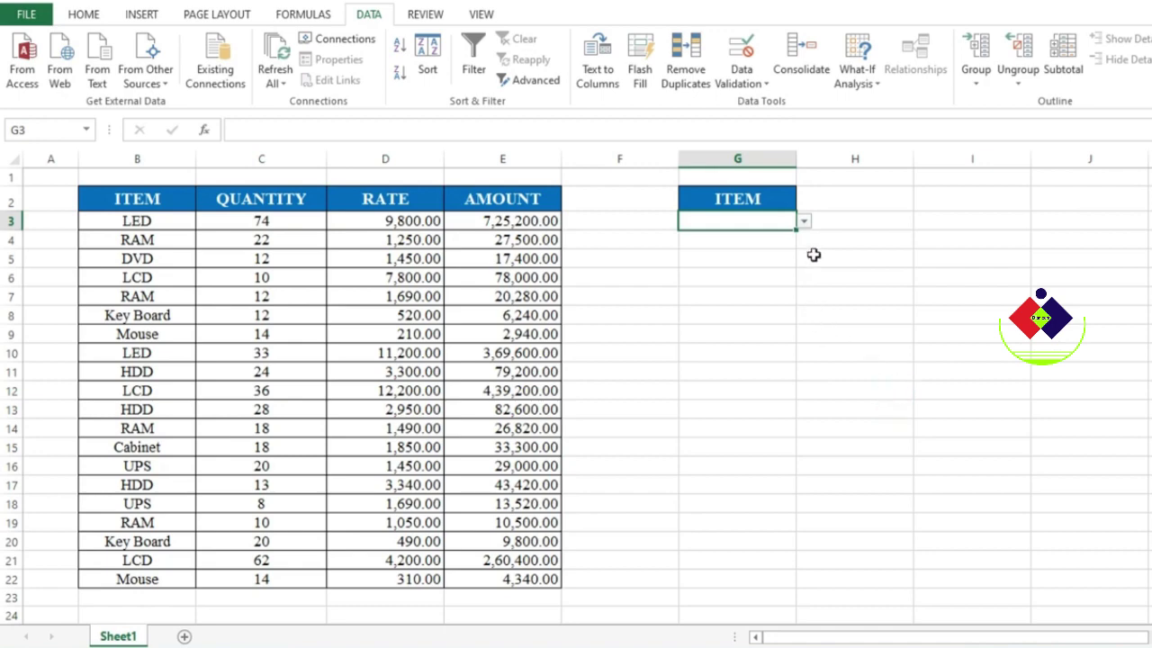
click(805, 222)
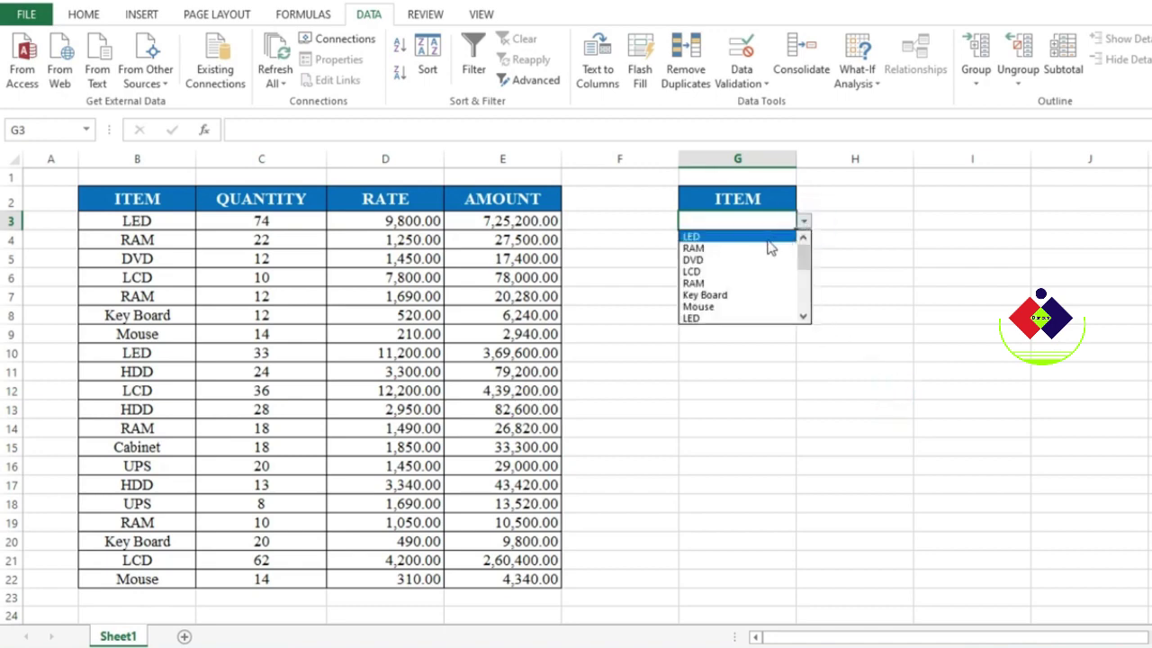
click(770, 248)
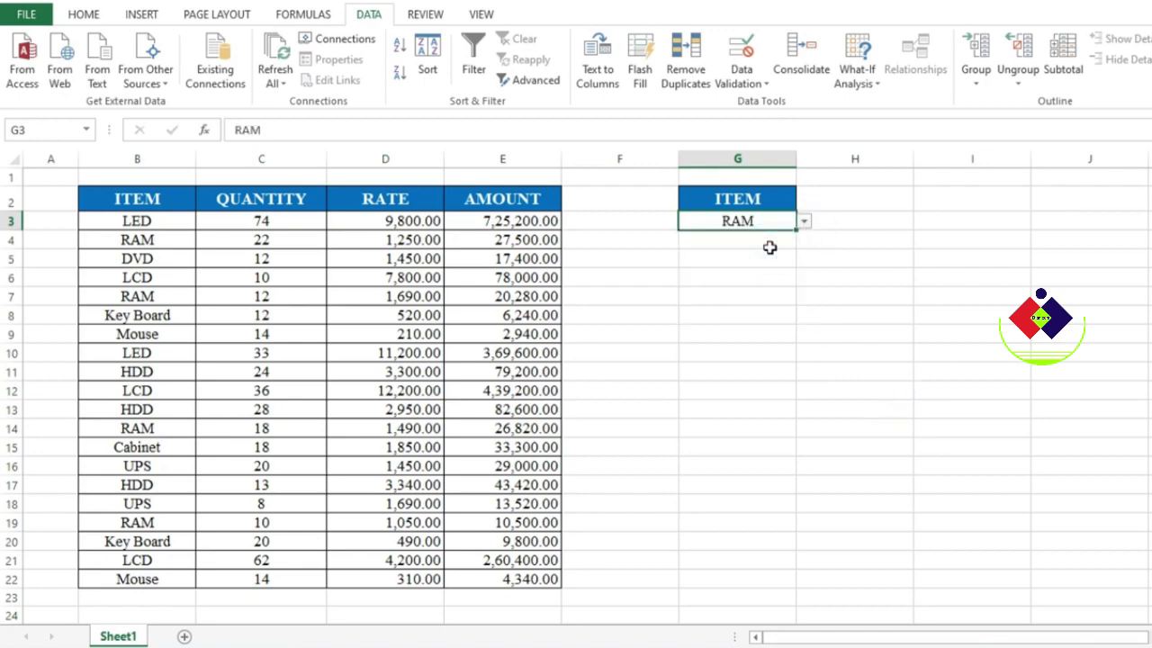
click(185, 243)
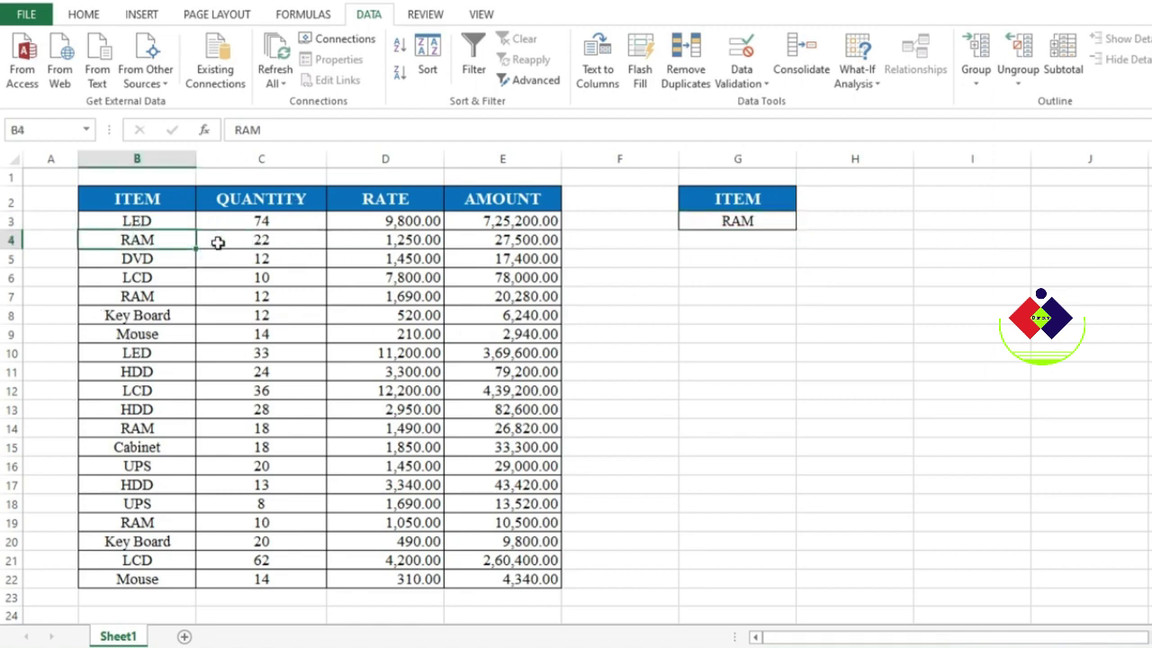
Select the item table's data cells B3:E22
click(173, 300)
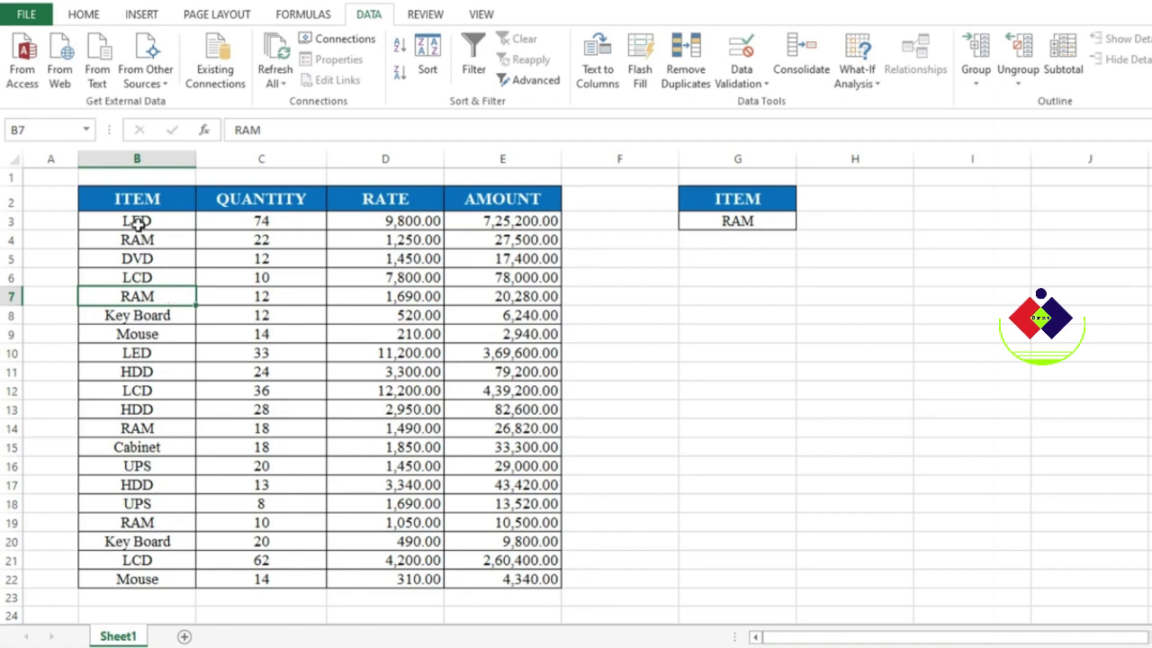
mouse_move(140, 221)
mouse_down()
mouse_move(234, 296)
mouse_move(486, 572)
mouse_up()
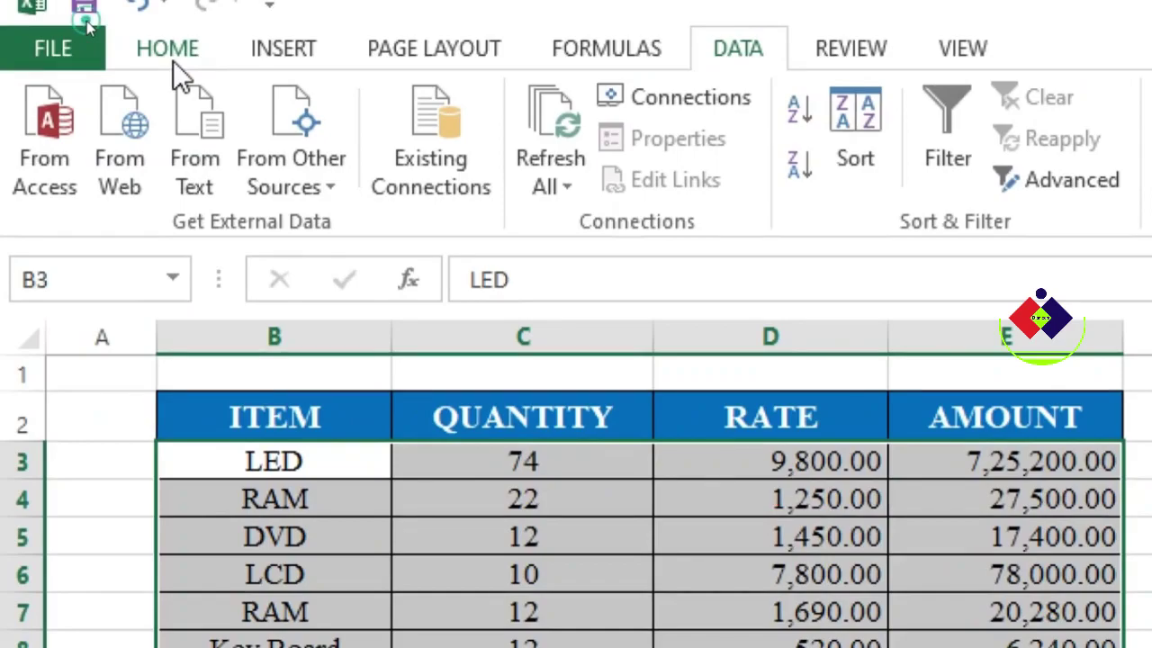
Create a new conditional formatting rule of type 'Use a formula to determine which cells to format'
click(87, 20)
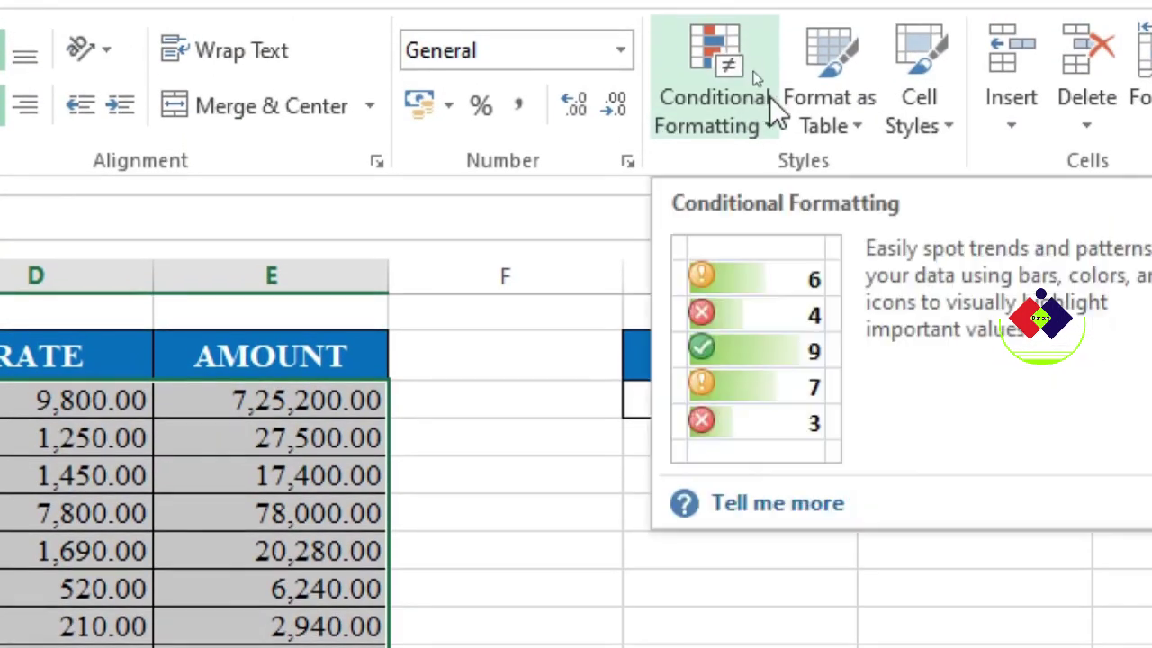
click(768, 107)
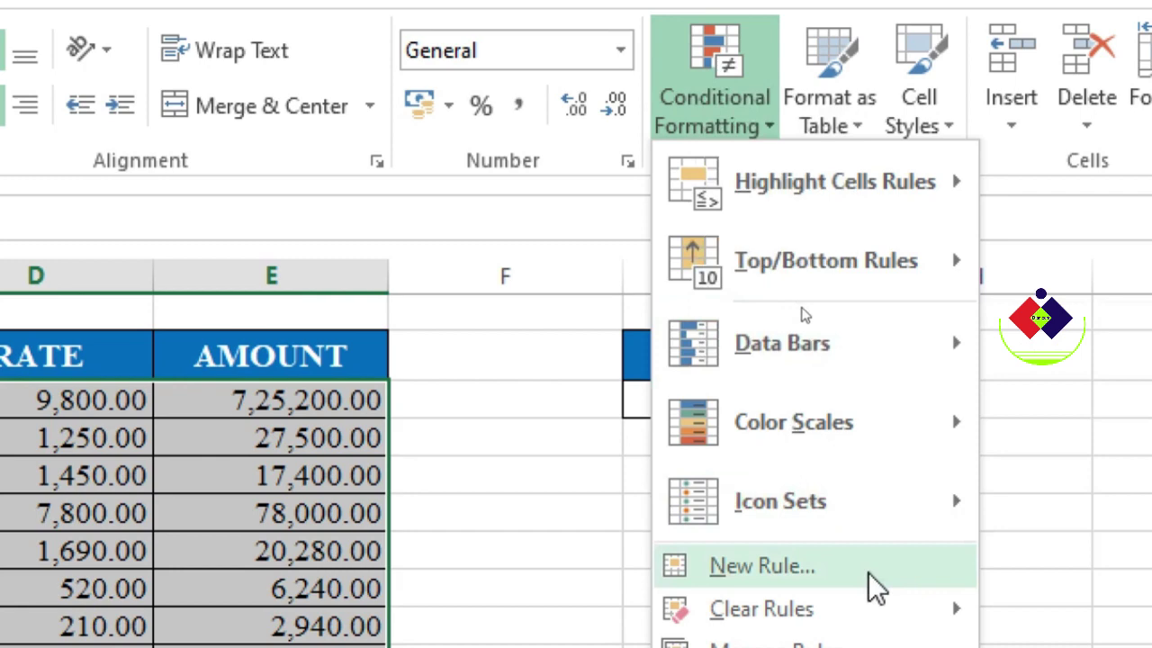
click(868, 572)
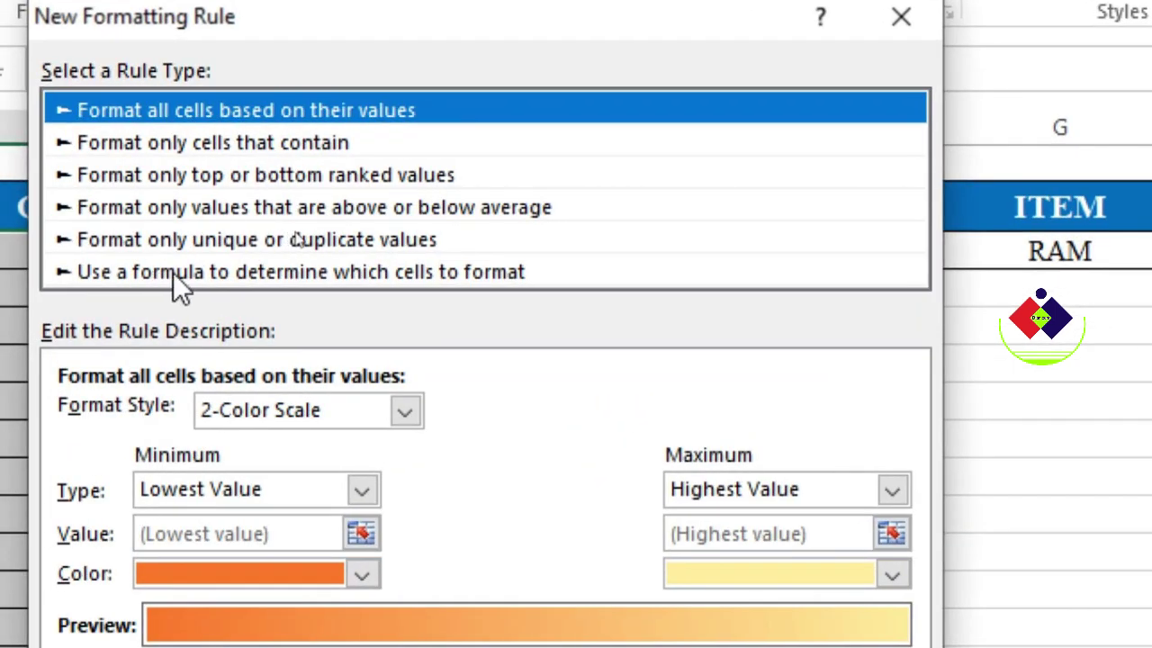
click(176, 273)
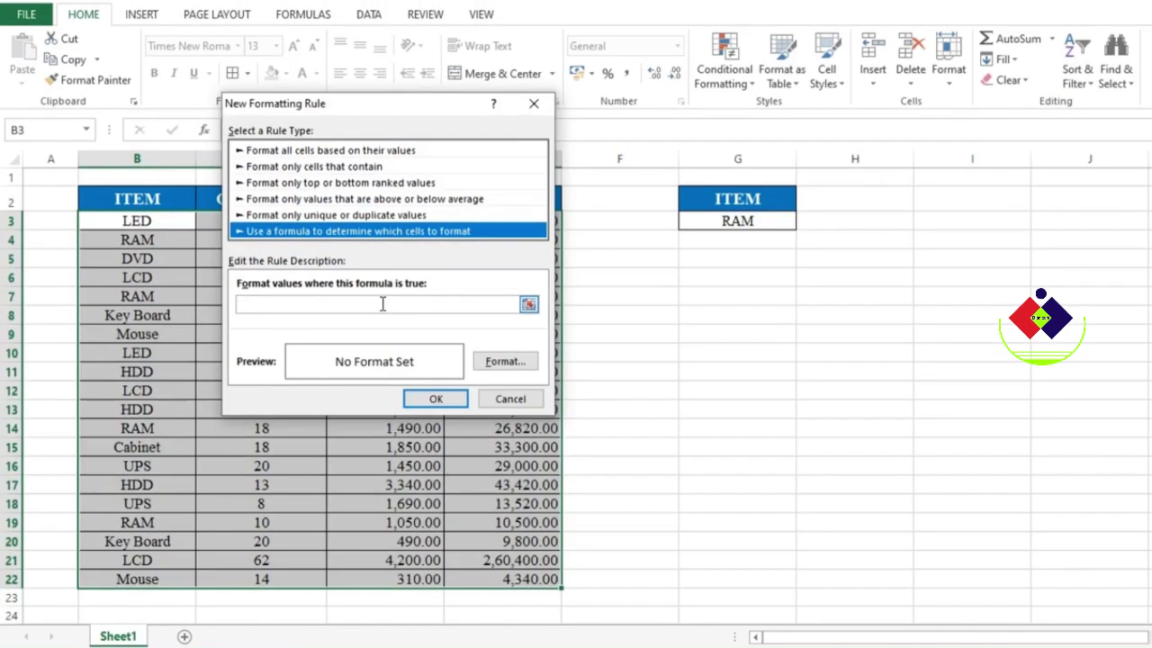
Enter =$B3=$G$3 as the rule formula and bring up its Format Cells settings
click(383, 304)
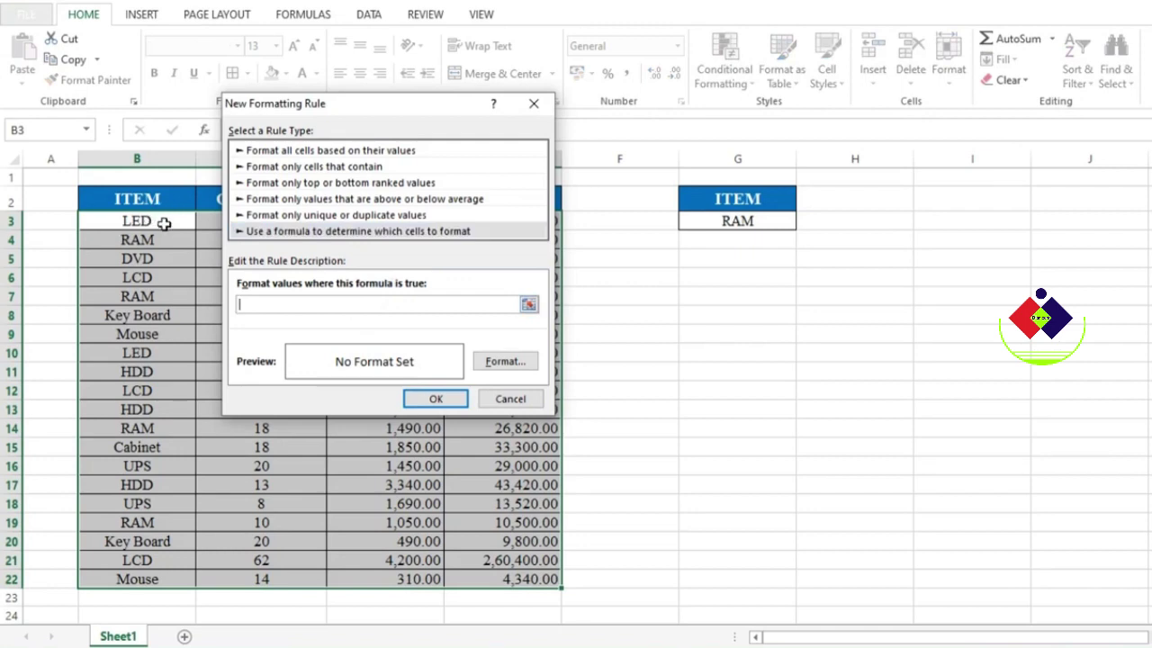
click(164, 223)
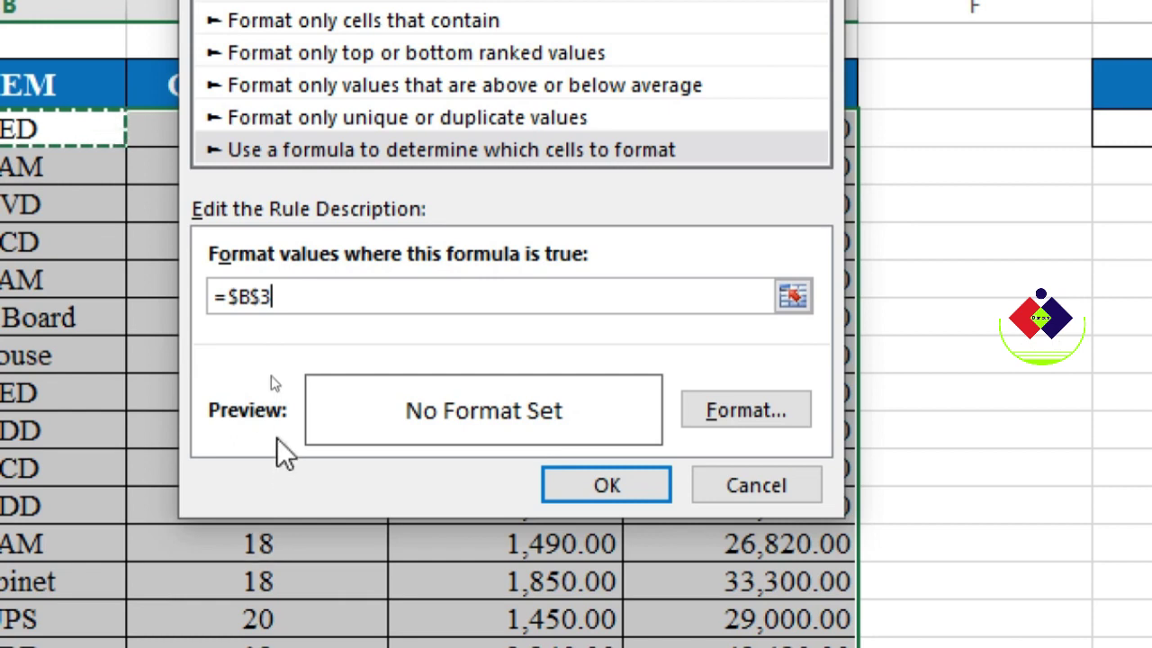
key(BackSpace)
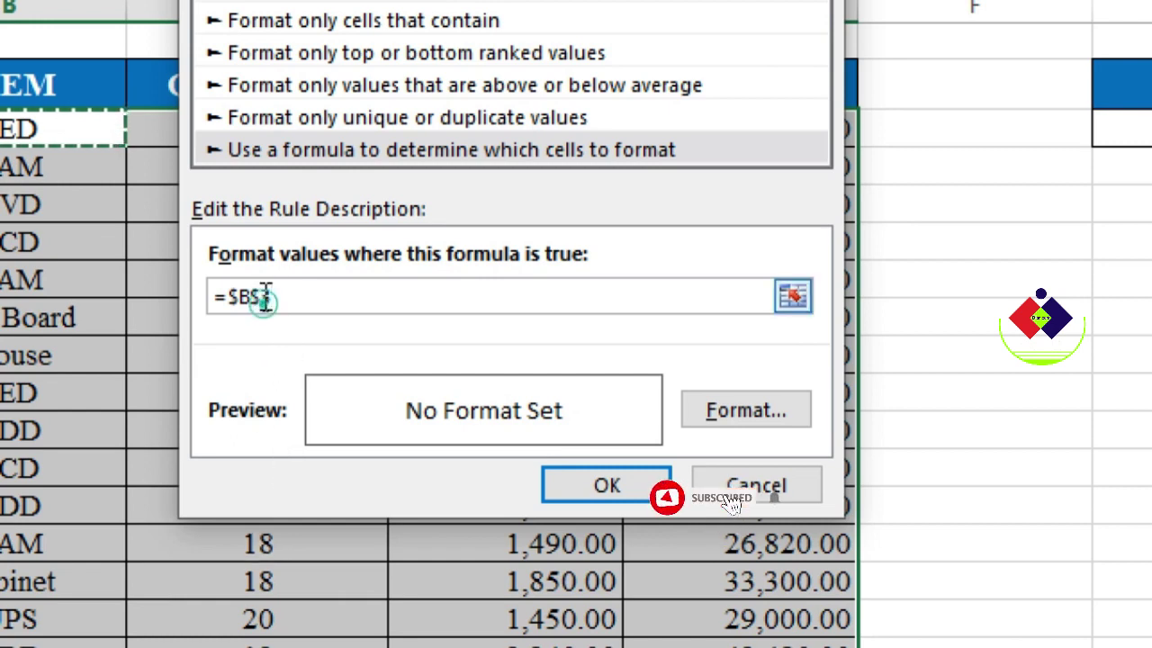
key(BackSpace)
text(3=)
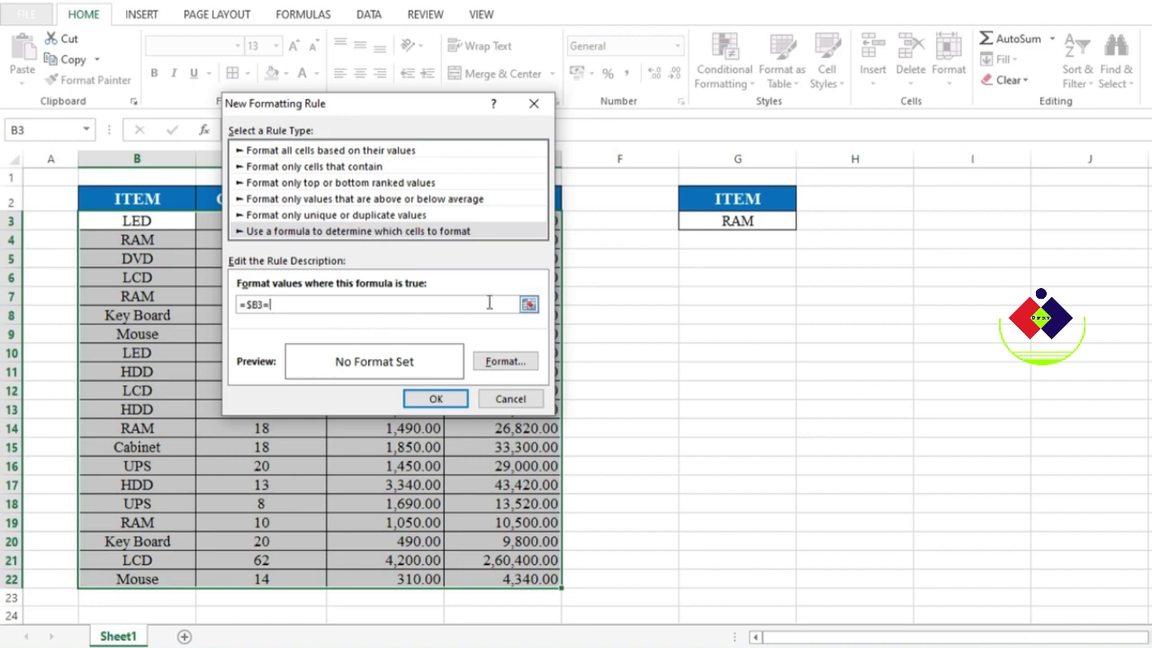
click(748, 219)
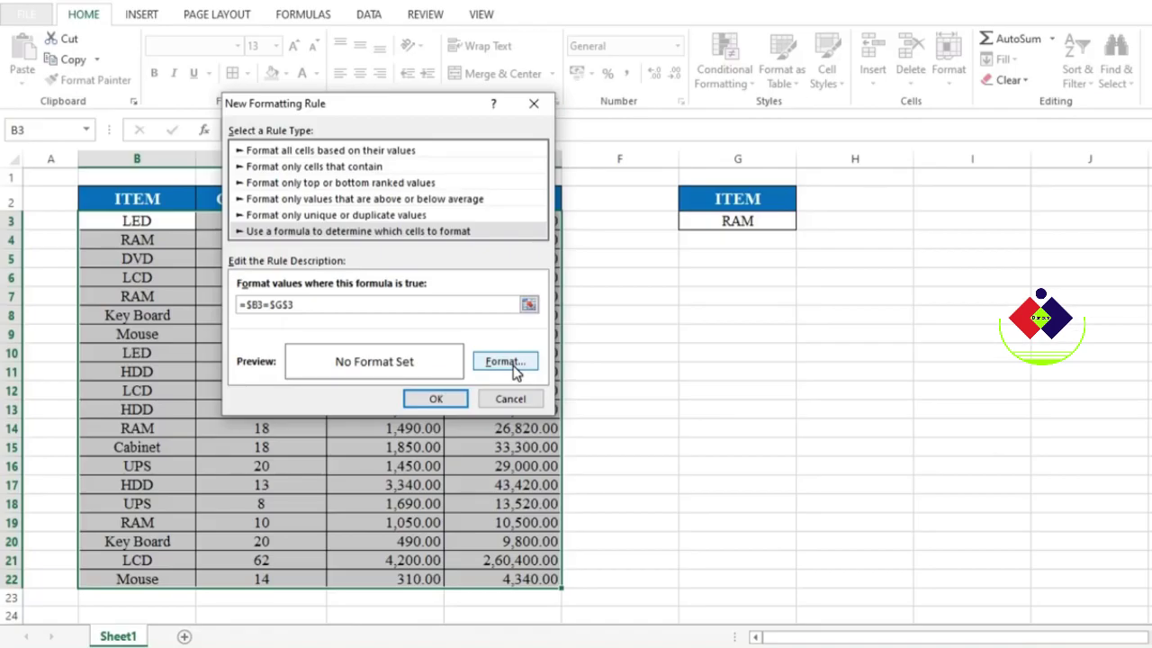
click(505, 362)
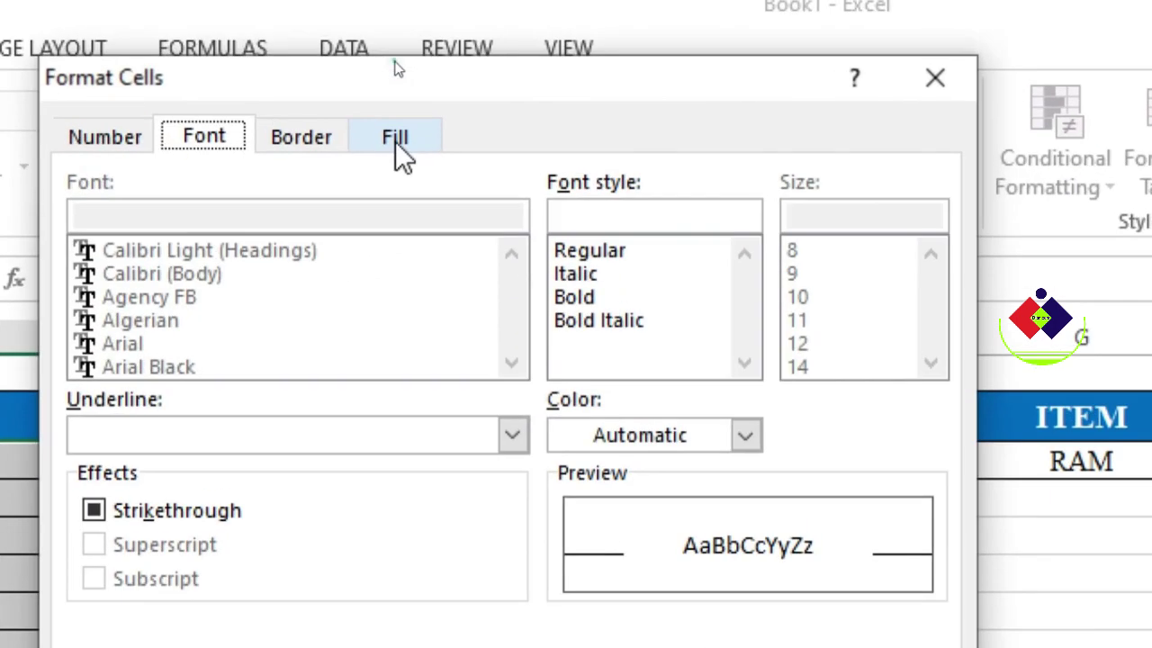
Set a light green fill for the rule and apply it to B3:E22
click(396, 141)
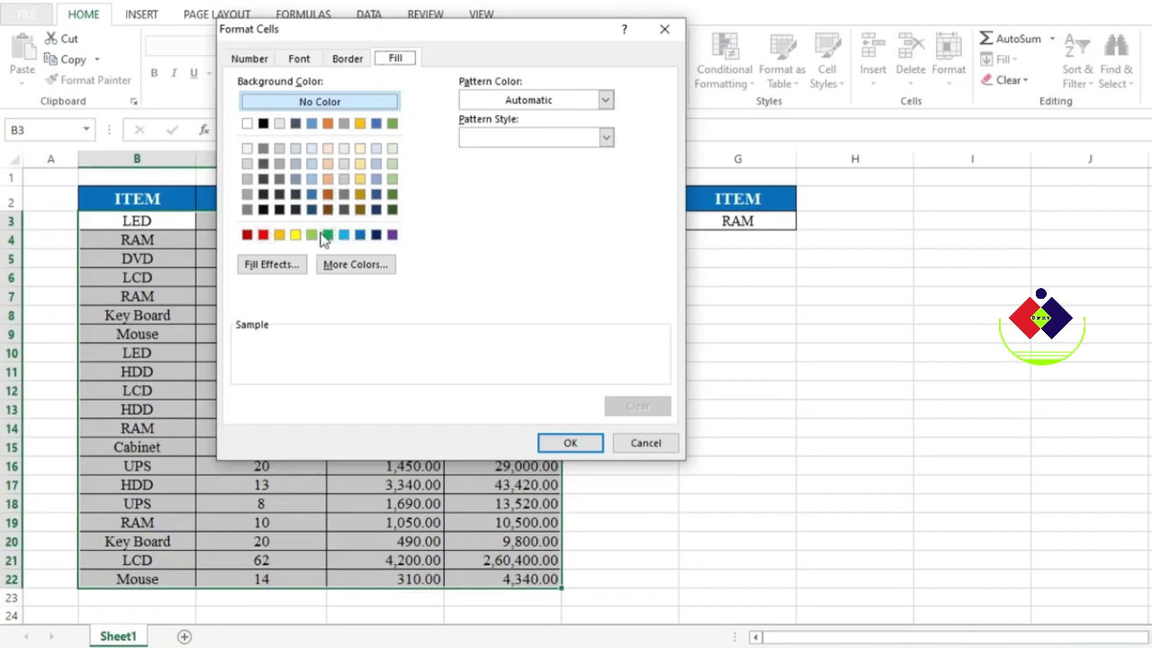
click(312, 234)
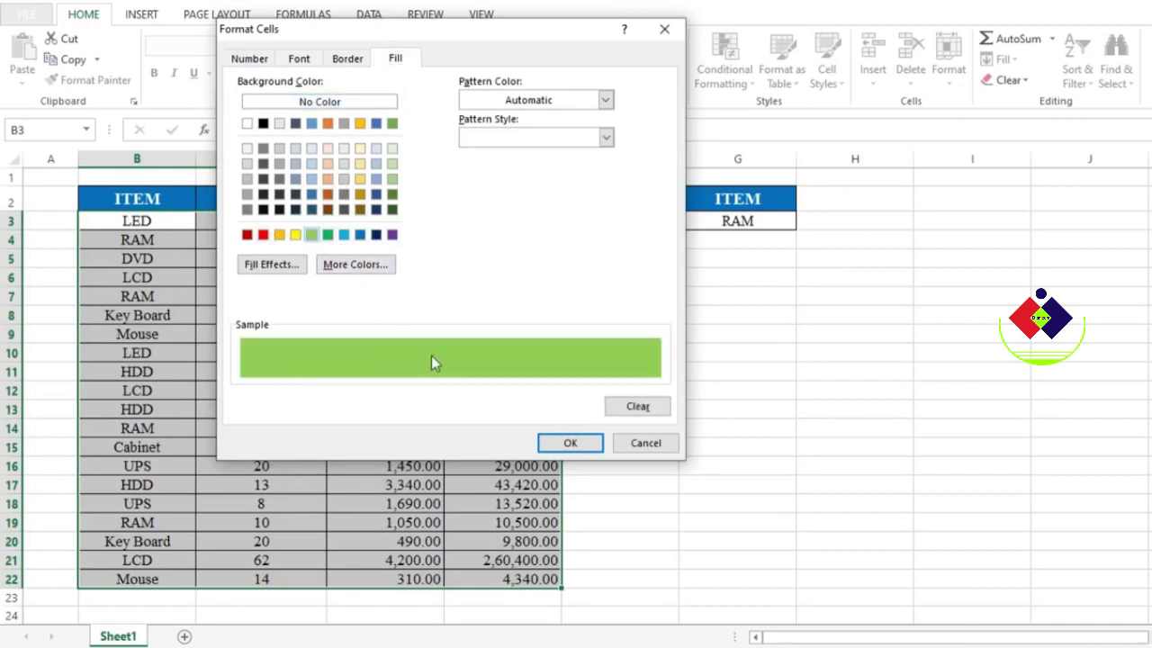
click(572, 443)
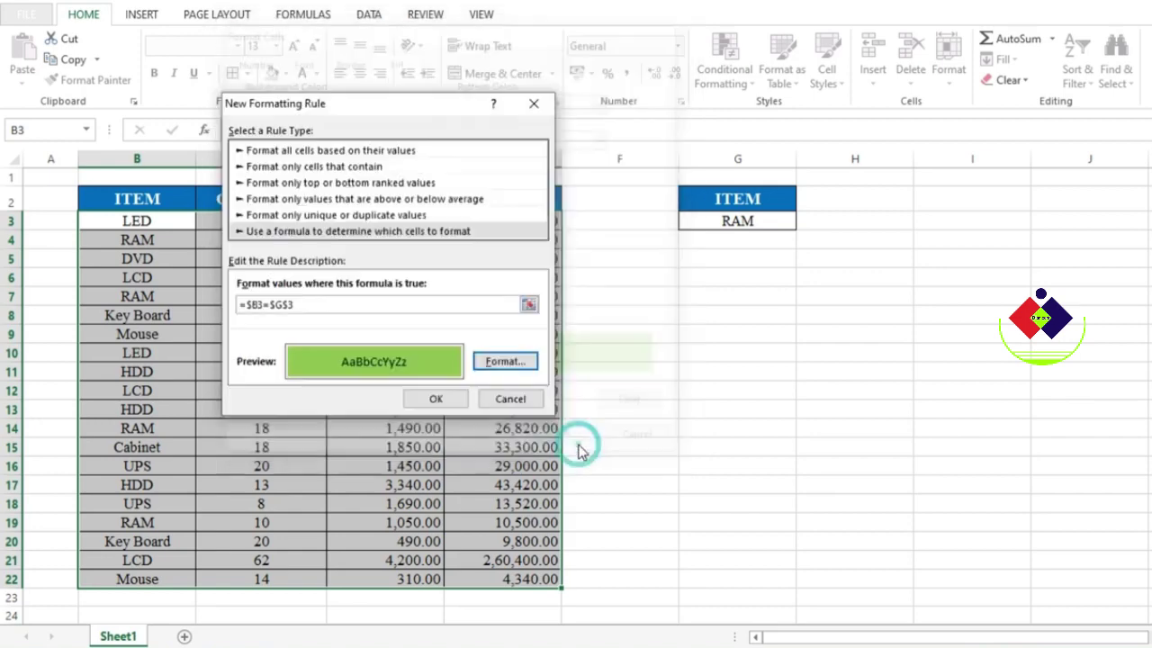
click(436, 399)
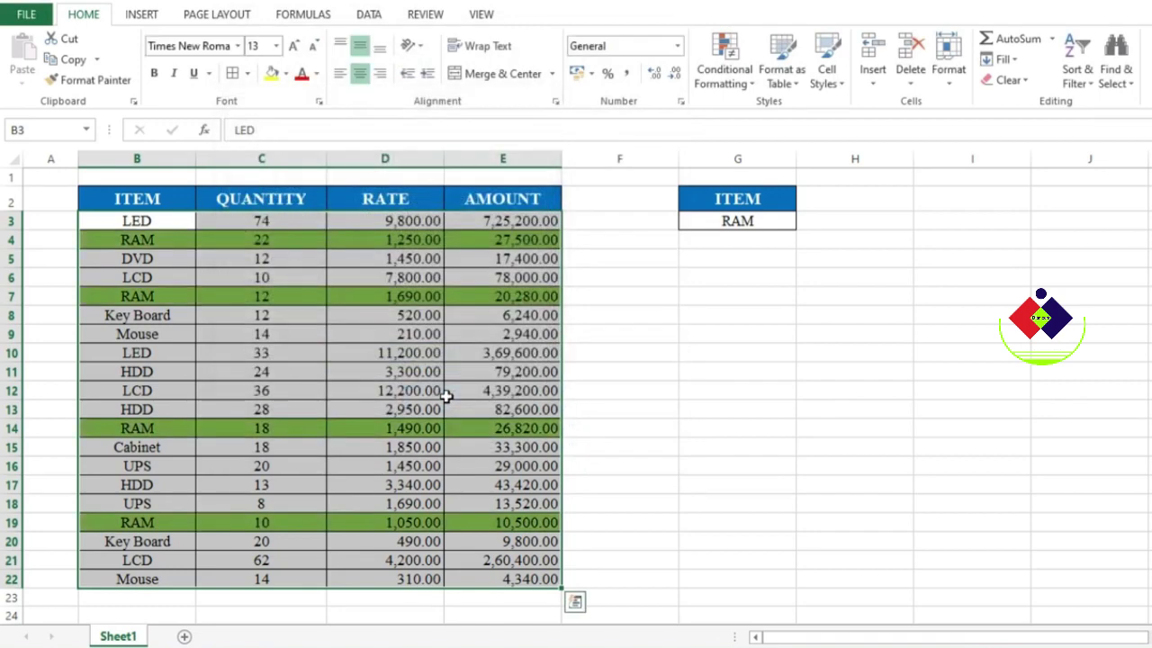
Switch G3 to Key Board, then back to RAM, checking the green row highlighting
click(765, 242)
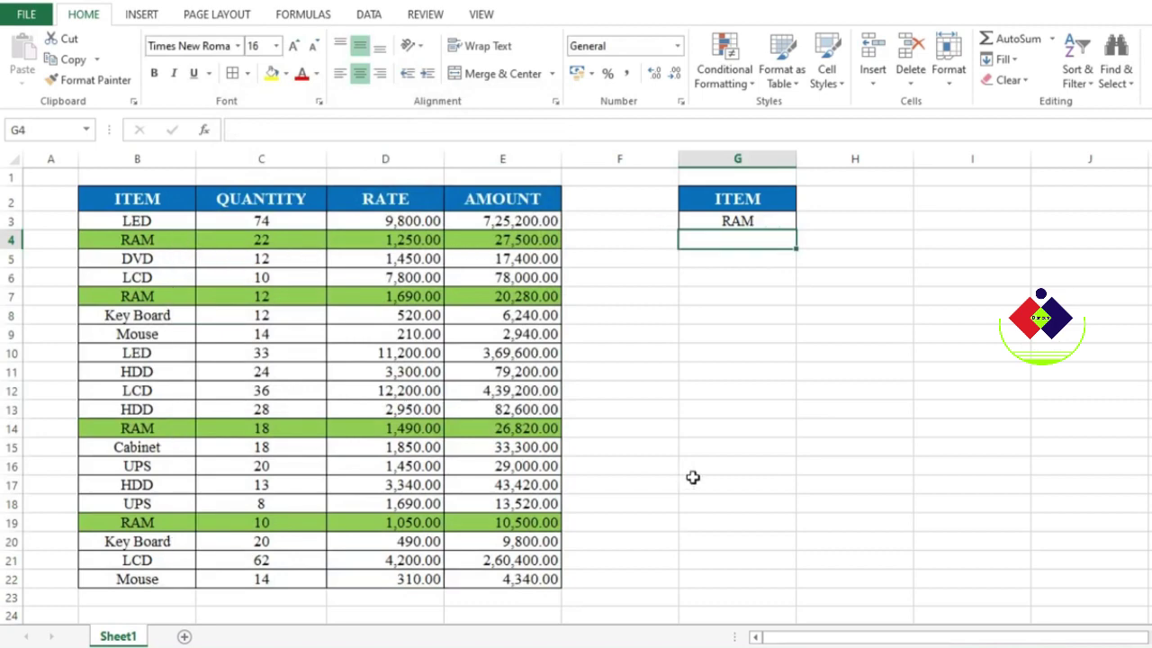
click(782, 224)
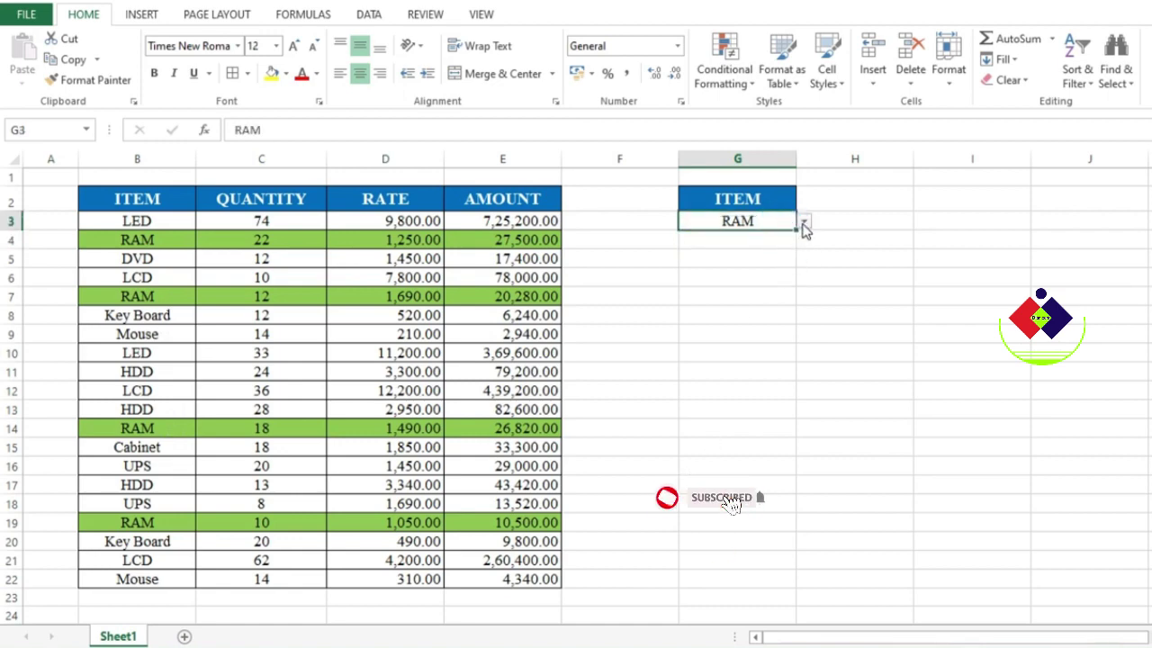
click(803, 223)
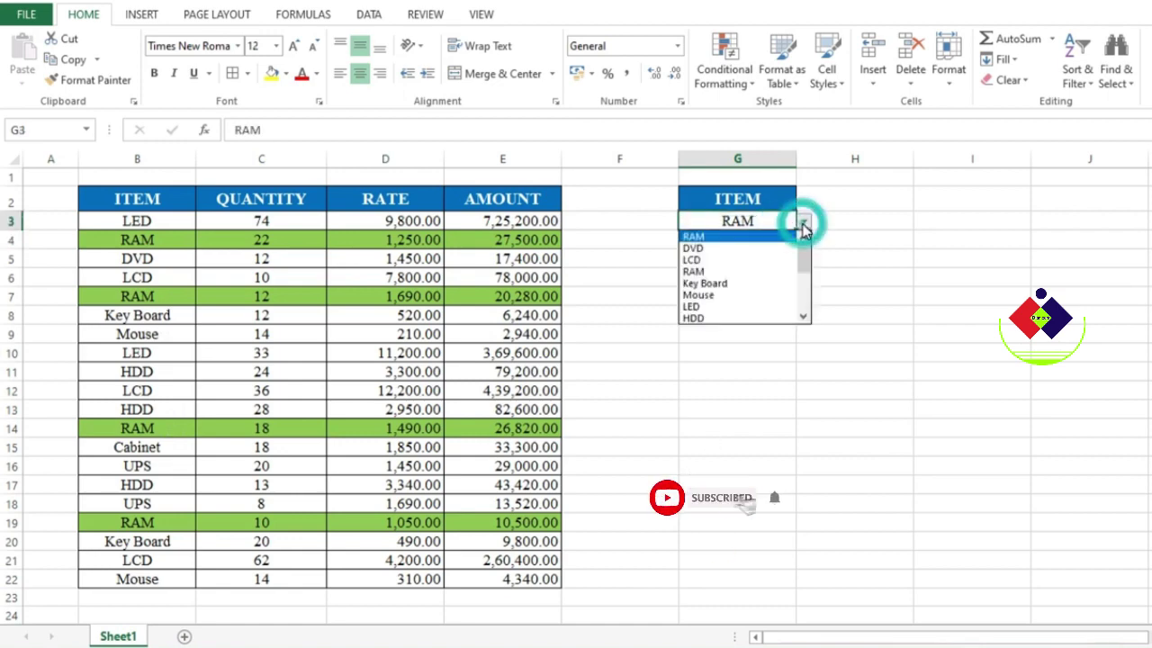
click(767, 283)
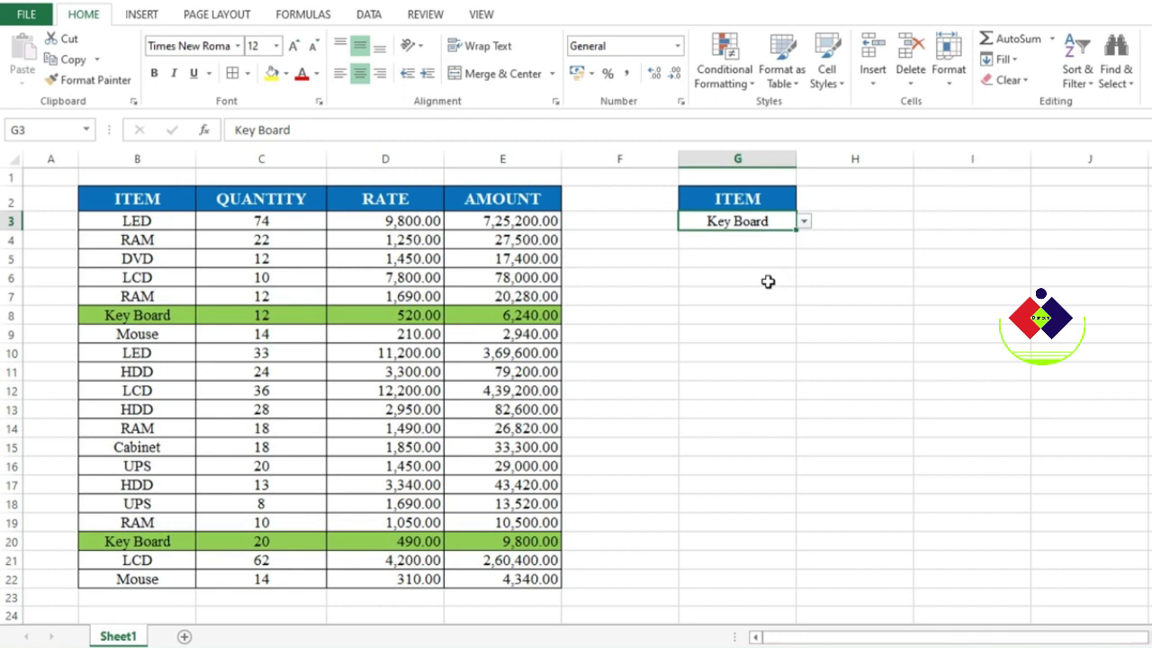
click(804, 222)
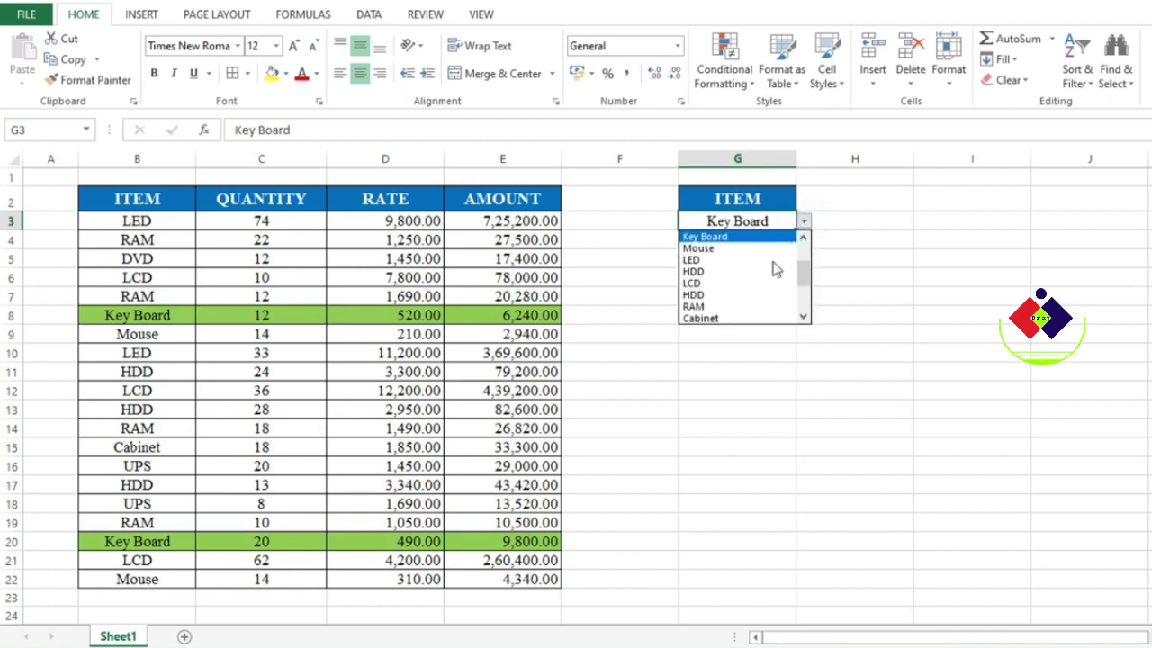
click(749, 306)
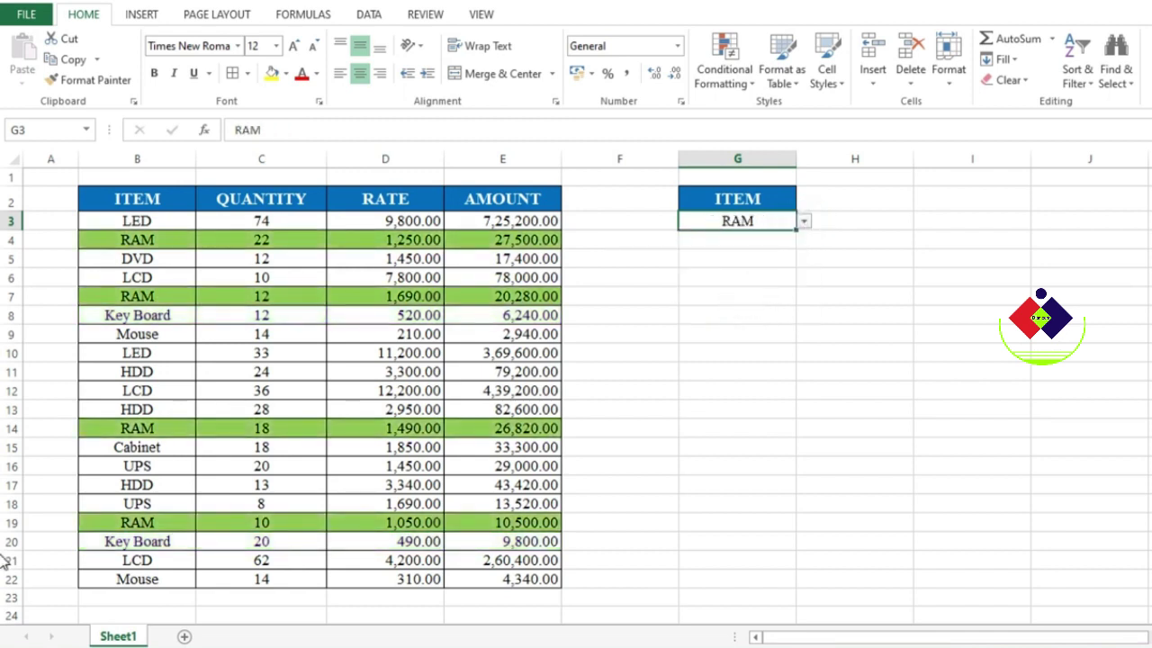